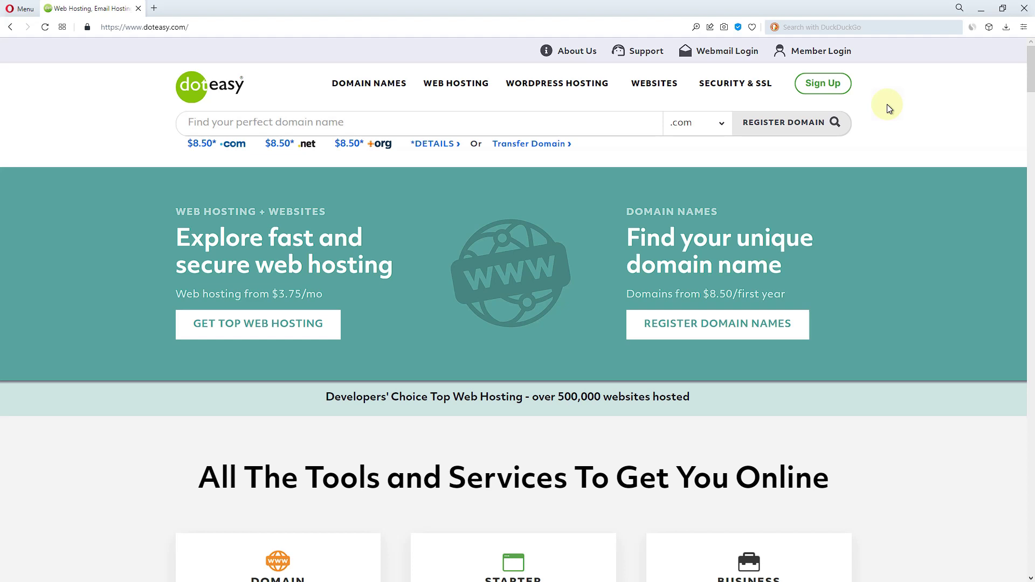
- Show Doteasy's four web hosting plans: Shared, Managed WordPress, Business and Cloud, with starting monthly prices
left_click(468, 81)
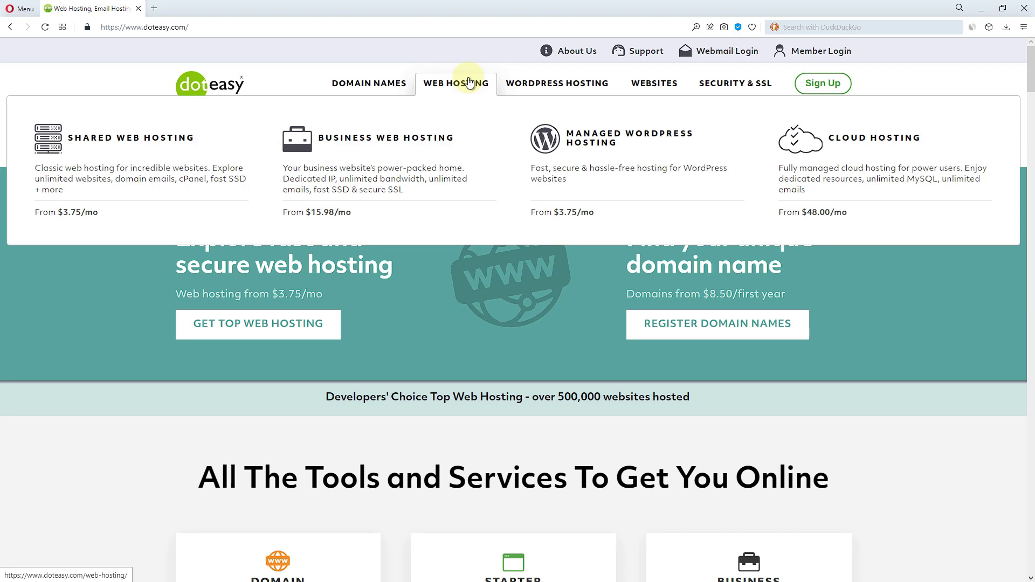
- Go to the web hosting plans page and start signing up for Starter hosting
left_click(470, 82)
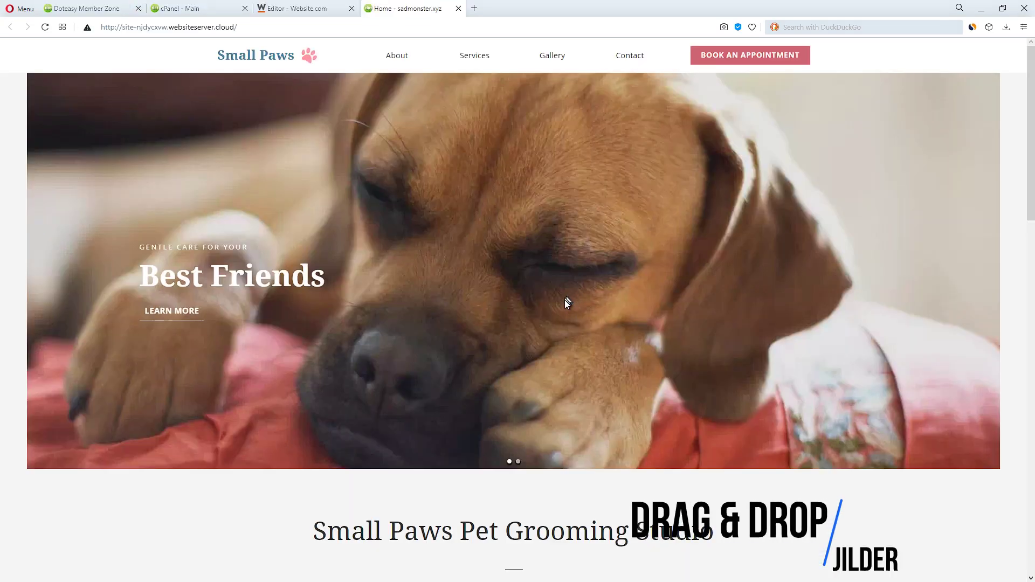
scroll(563, 306, "down", 8)
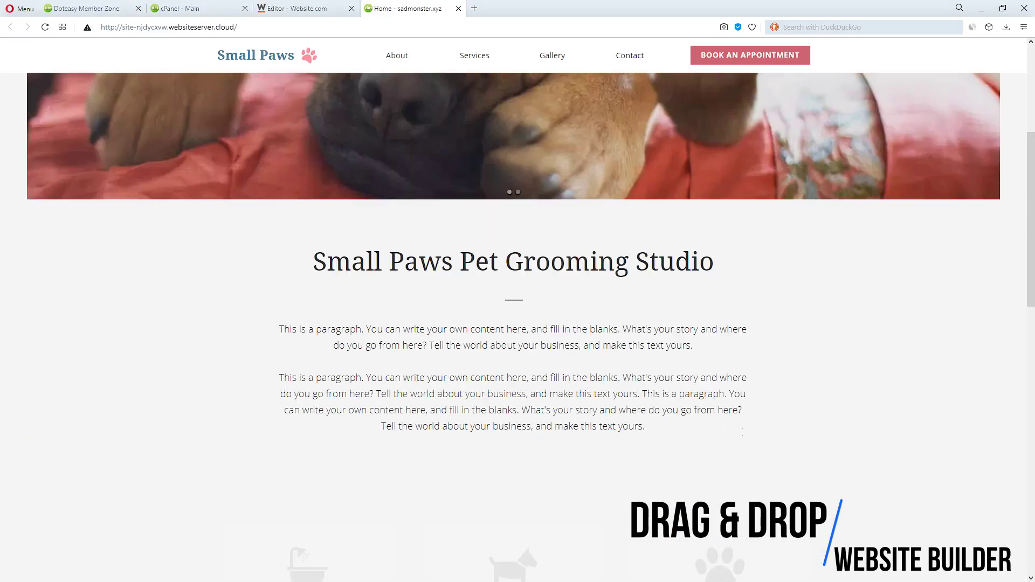
scroll(732, 450, "down", 9)
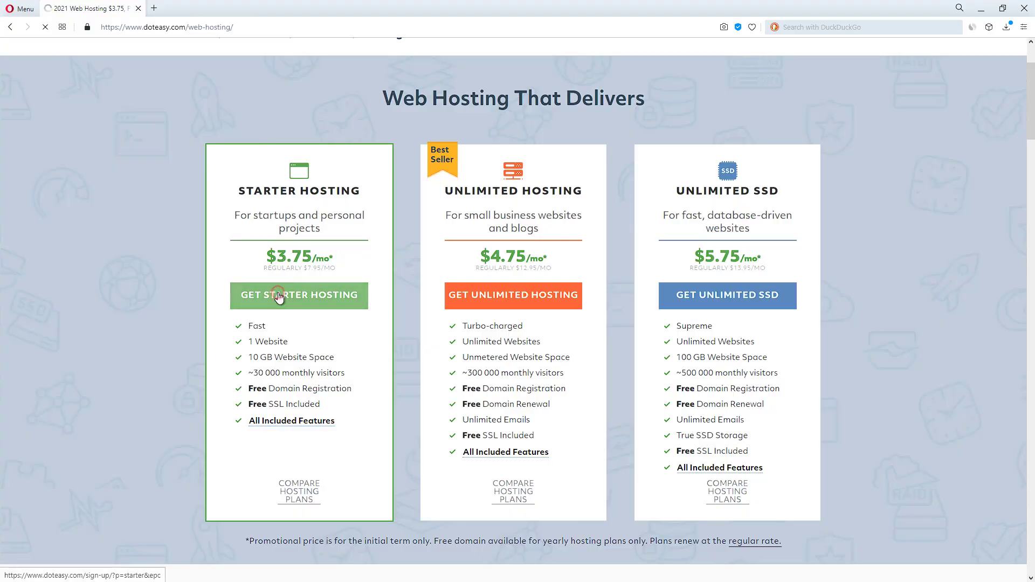
left_click(300, 295)
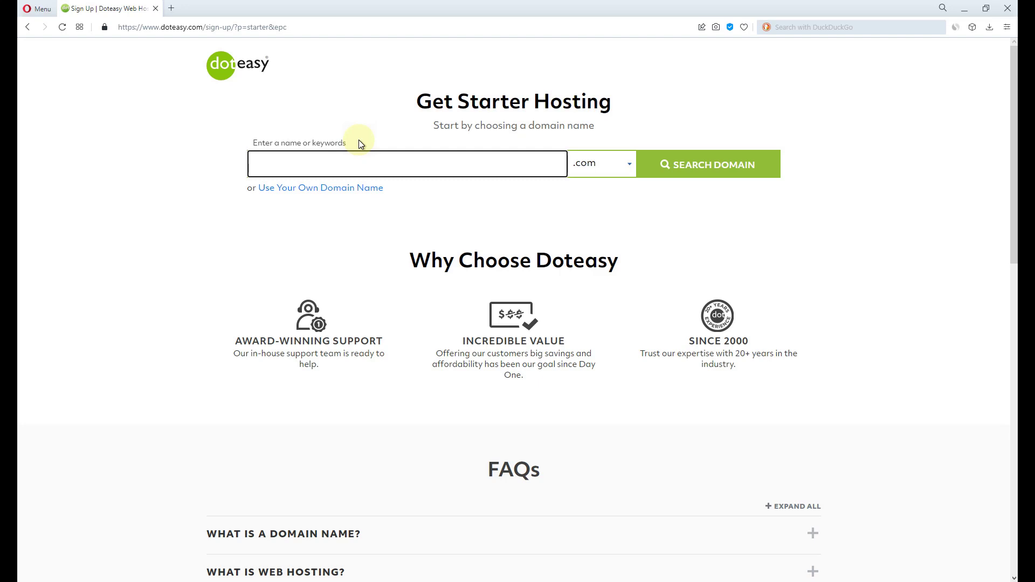
- Check availability of thisissomeverycommonexample.com, then return to the Starter Hosting sign-up page
type("thisissomeverycommonex")
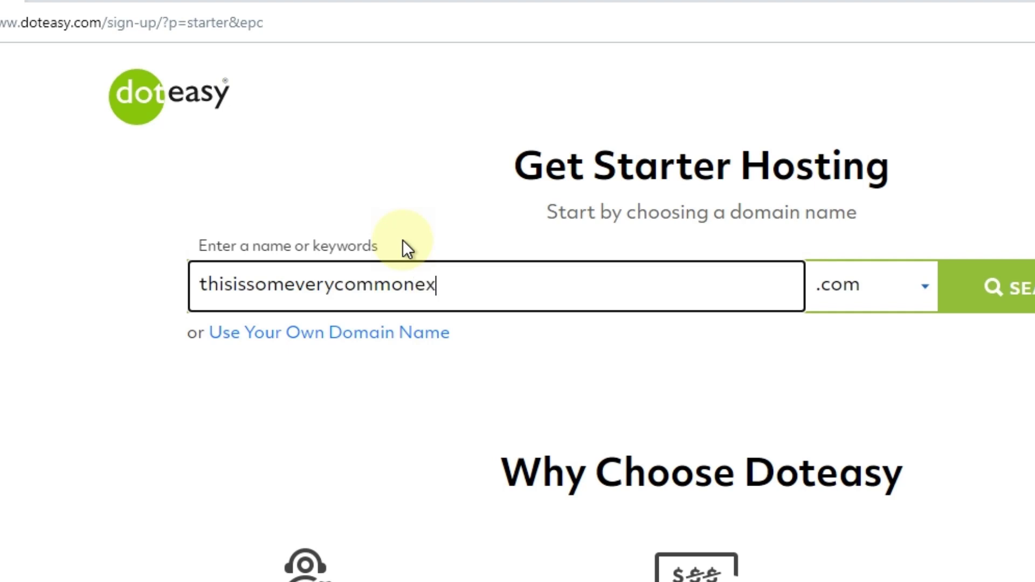
type("ample.com")
key("Return")
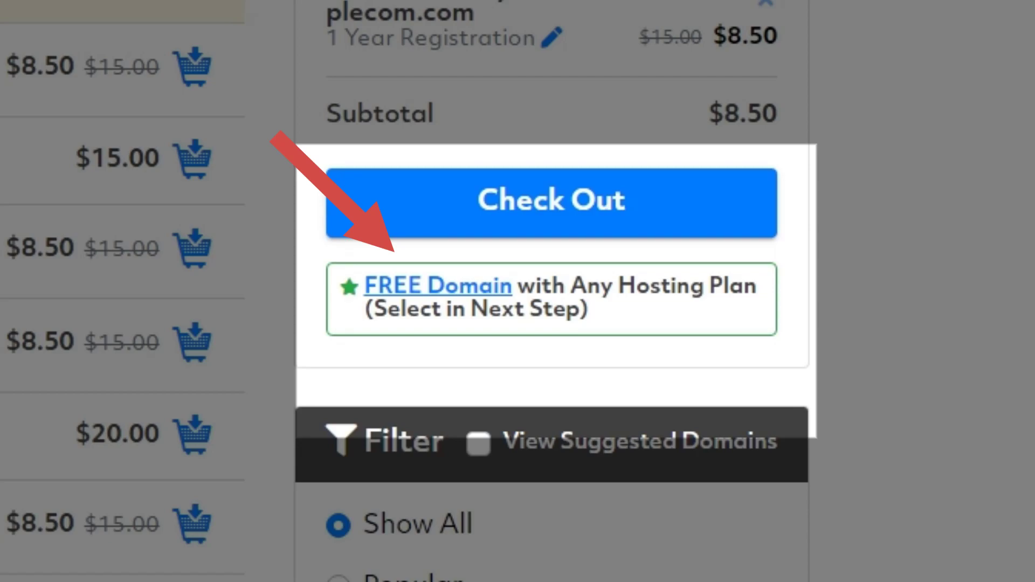
left_click(500, 281)
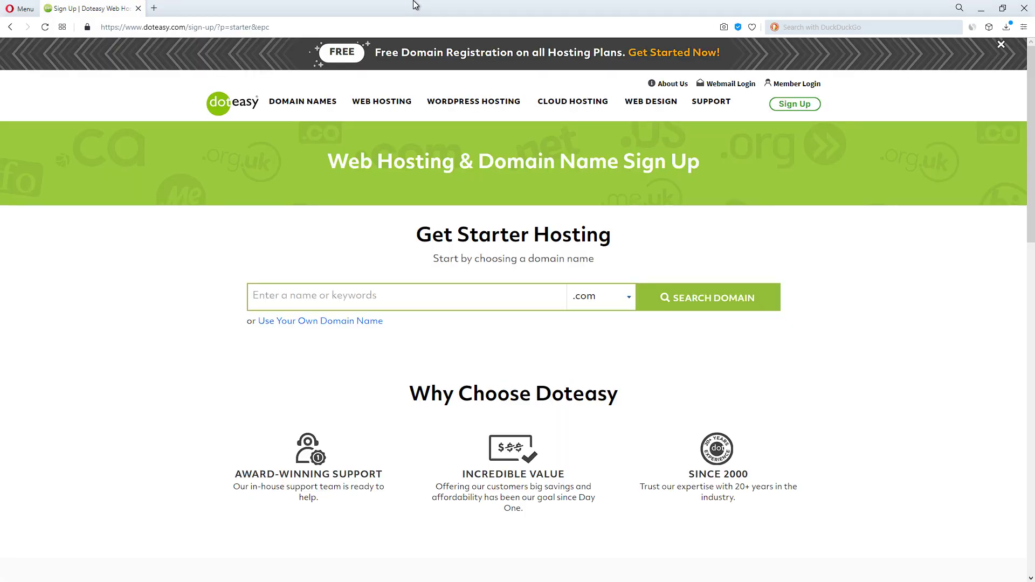
- Use the owned domain sadmonster.xyz, choose to host its website and email with Doteasy, and check out
left_click(323, 322)
type("sadmonster.xyz")
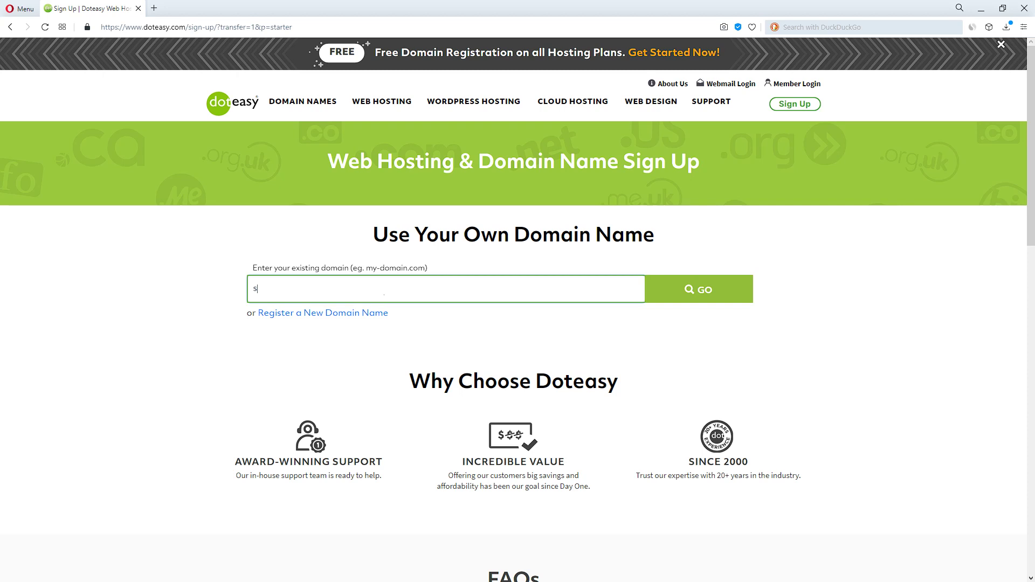
key("Return")
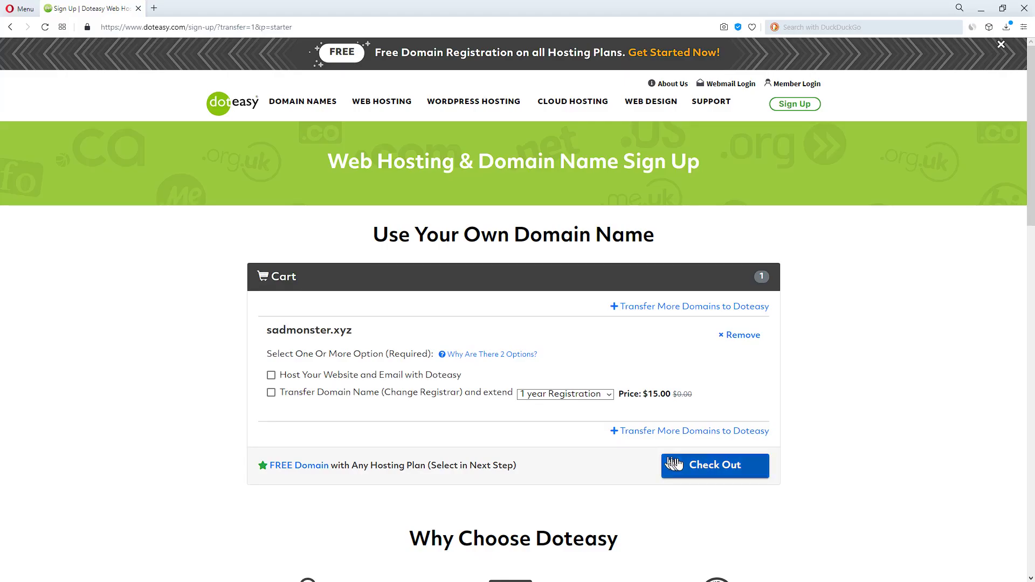
left_click(786, 536)
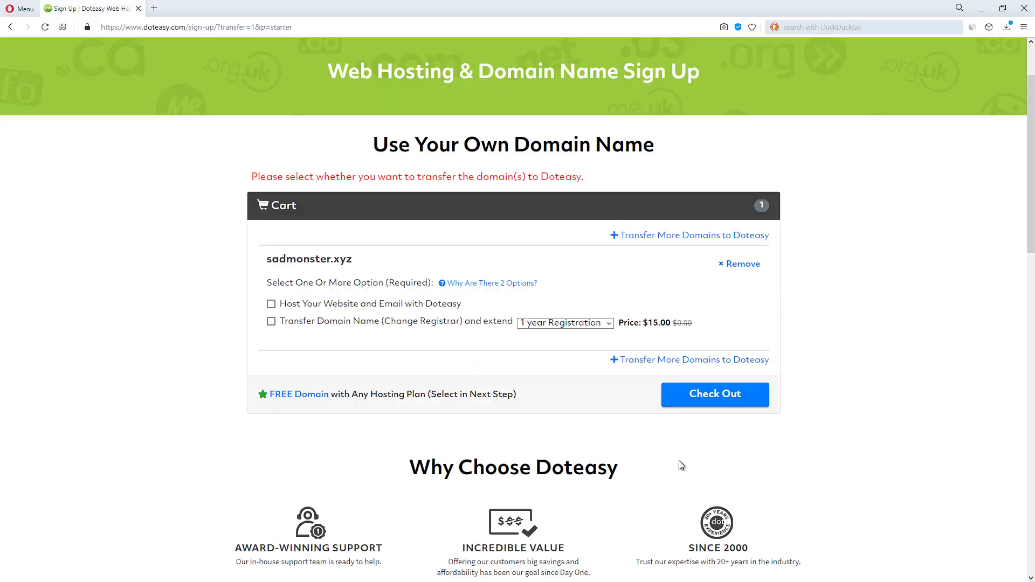
left_click(292, 303)
left_click(699, 399)
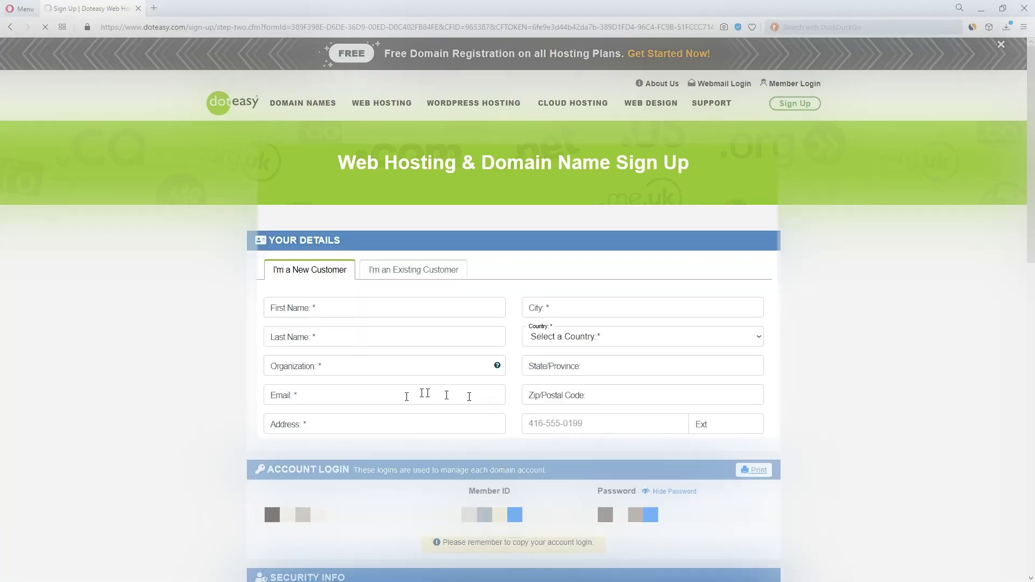
- Fill in the customer details and security question, and pick the 1 Month ($10.95/mo) hosting term
left_click(399, 309)
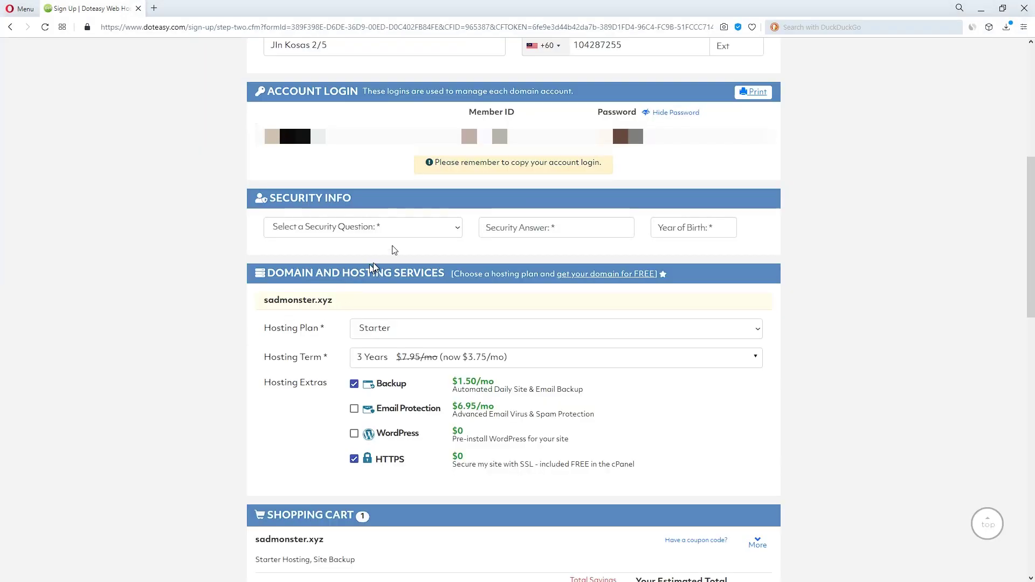
left_click(413, 226)
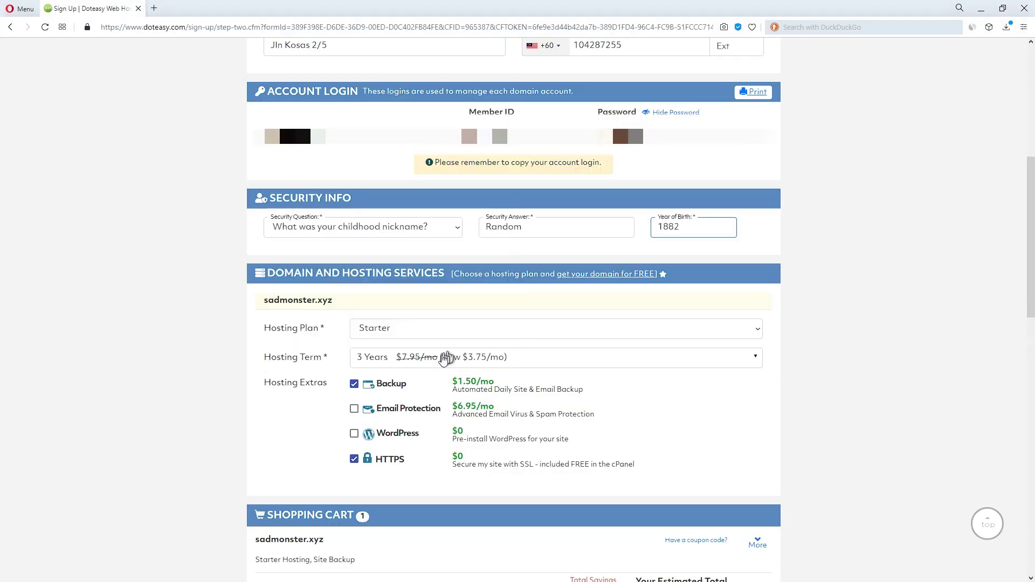
left_click(444, 358)
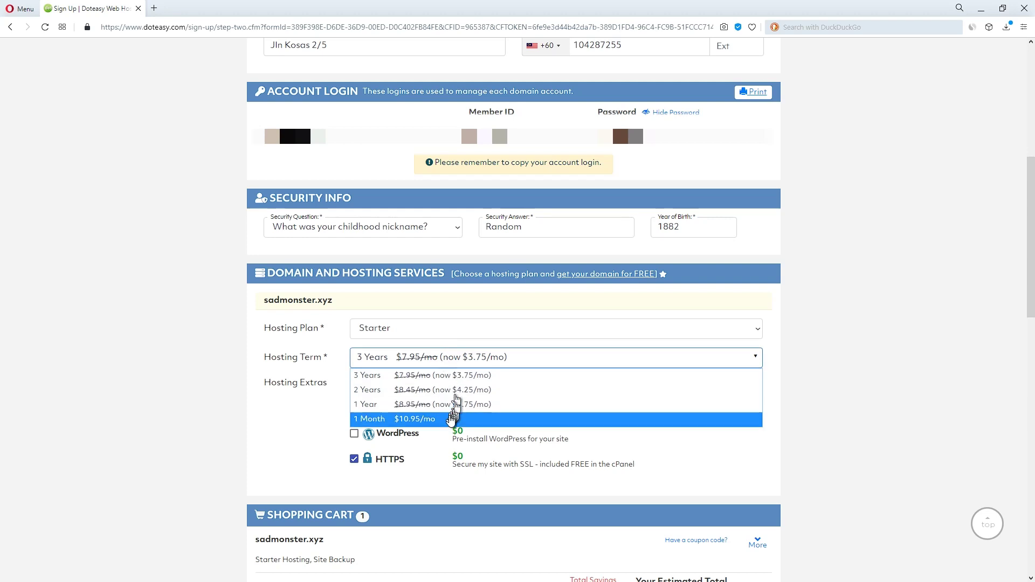
left_click(451, 420)
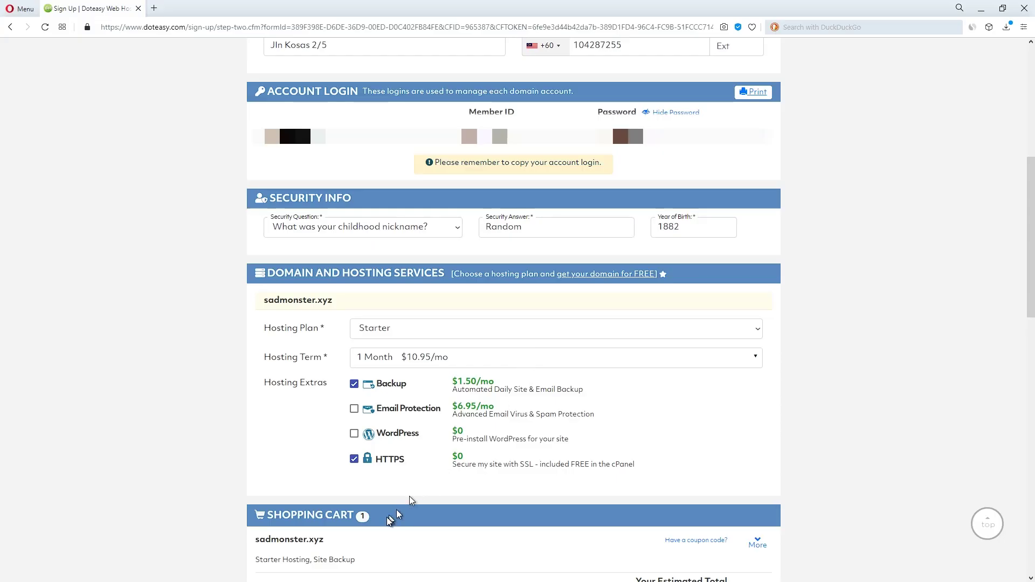
scroll(387, 517, "down", 9)
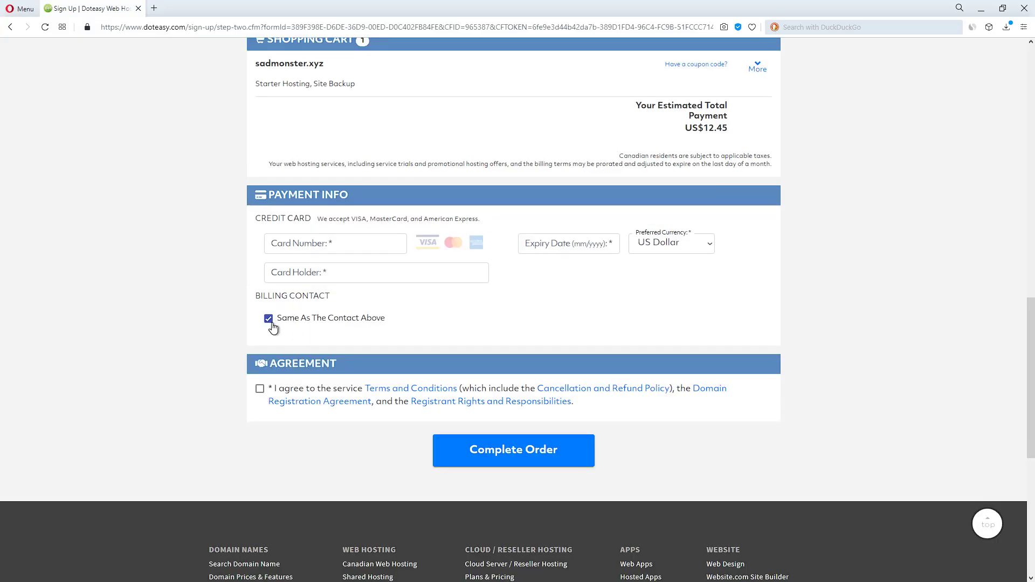
- Enter the payment card details, then copy the password-retrieval link from the order summary e-mail
left_click(362, 239)
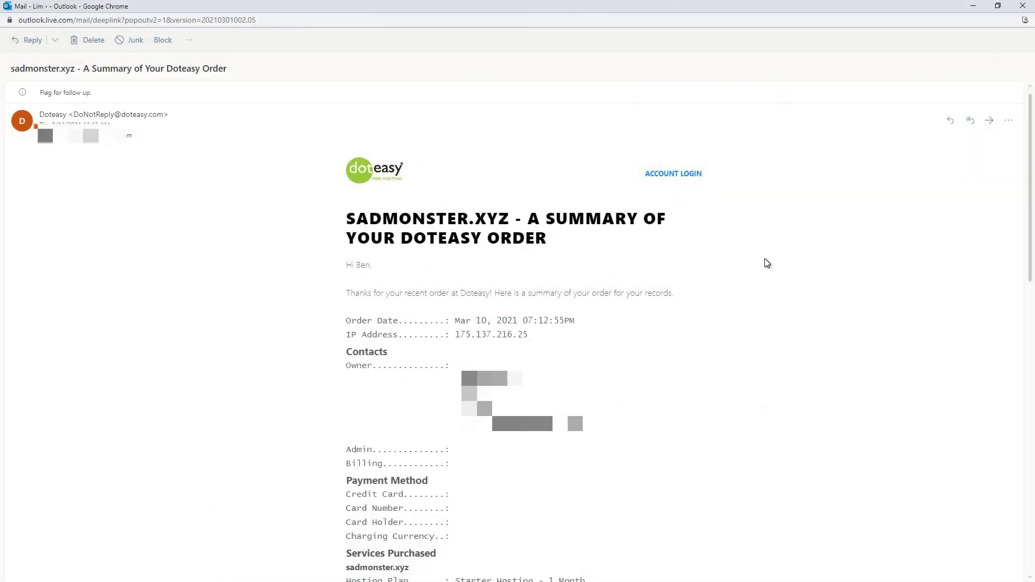
scroll(905, 270, "down", 8)
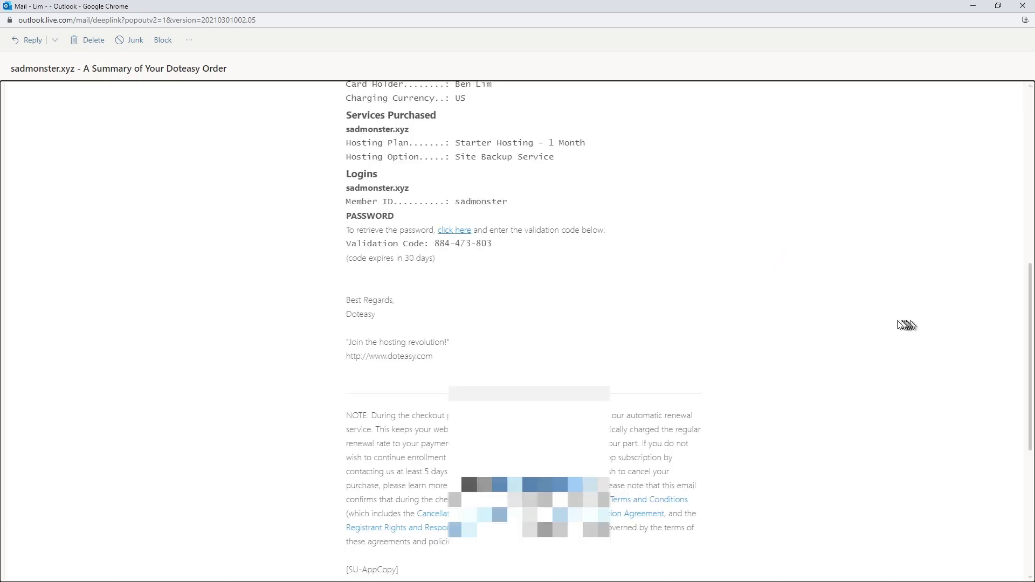
left_click_drag(346, 173, 506, 201)
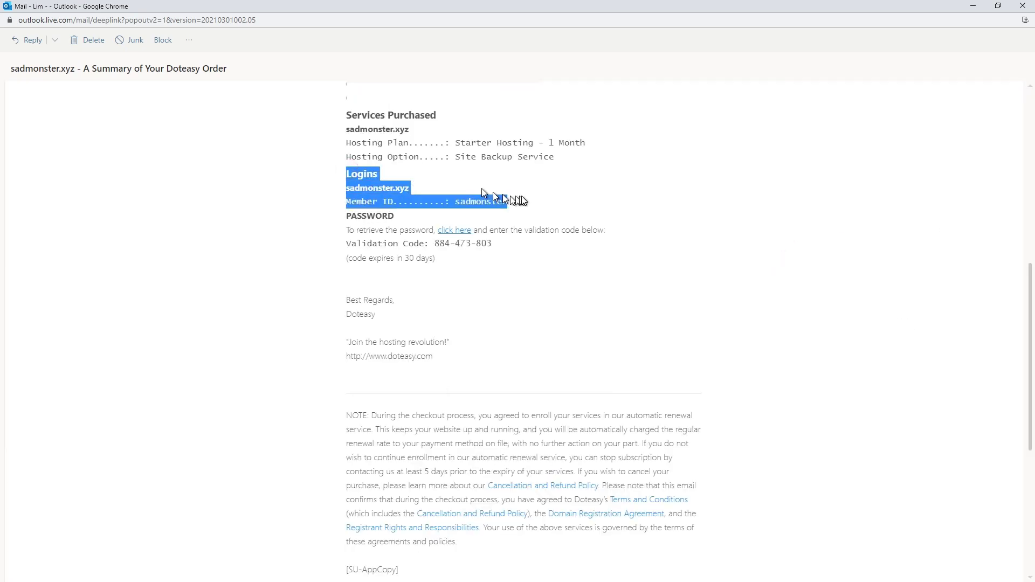
left_click(465, 231)
right_click(465, 231)
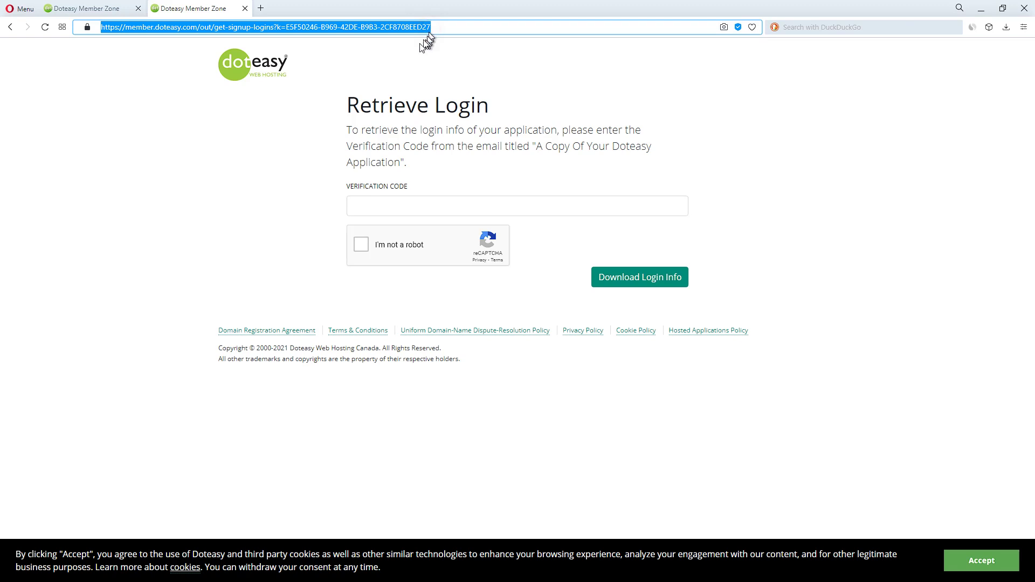
- Paste the verification code, pass reCAPTCHA, and download and open Doteasy Login 20210310.pdf
key("Return")
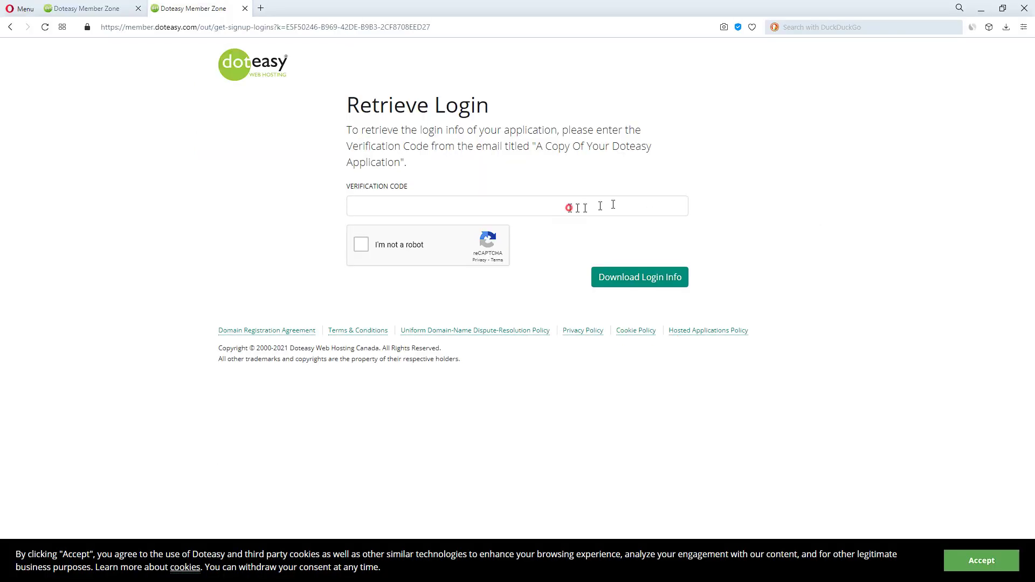
left_click(363, 244)
left_click(654, 279)
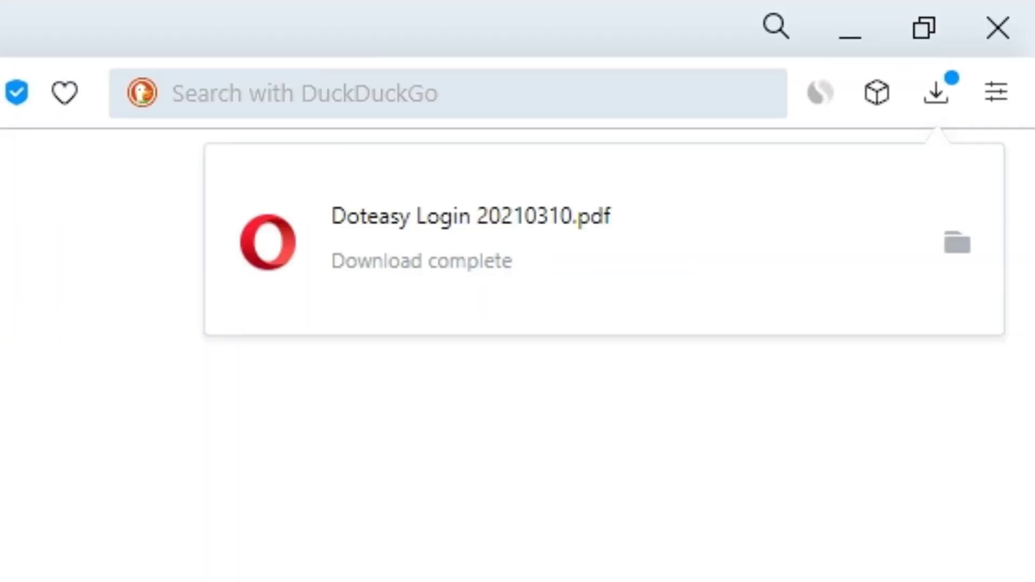
left_click(615, 270)
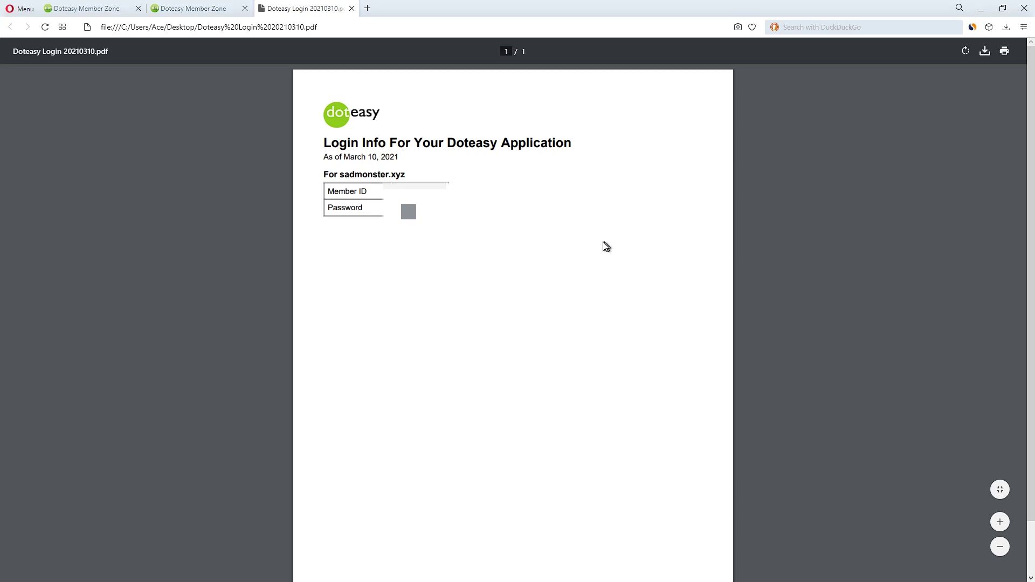
- Sign in to the Doteasy member zone for sadmonster.xyz and save the password in the browser
key("ctrl+Tab")
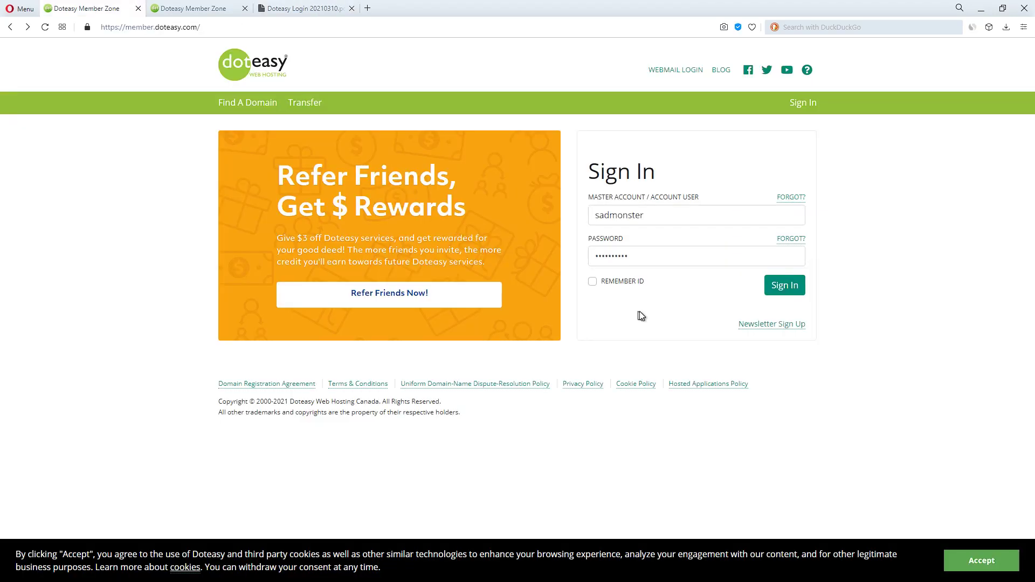
left_click(788, 290)
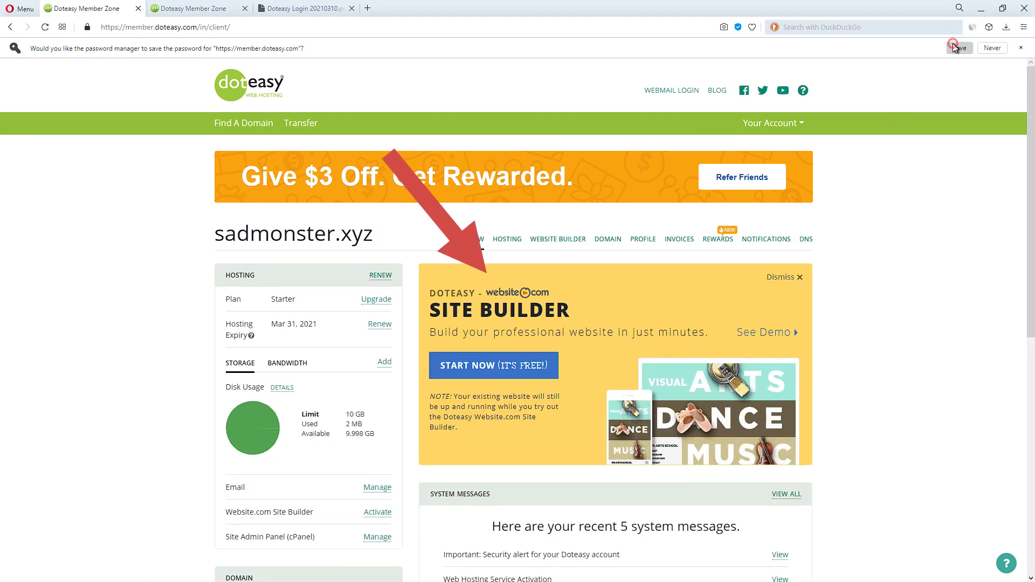
left_click(958, 48)
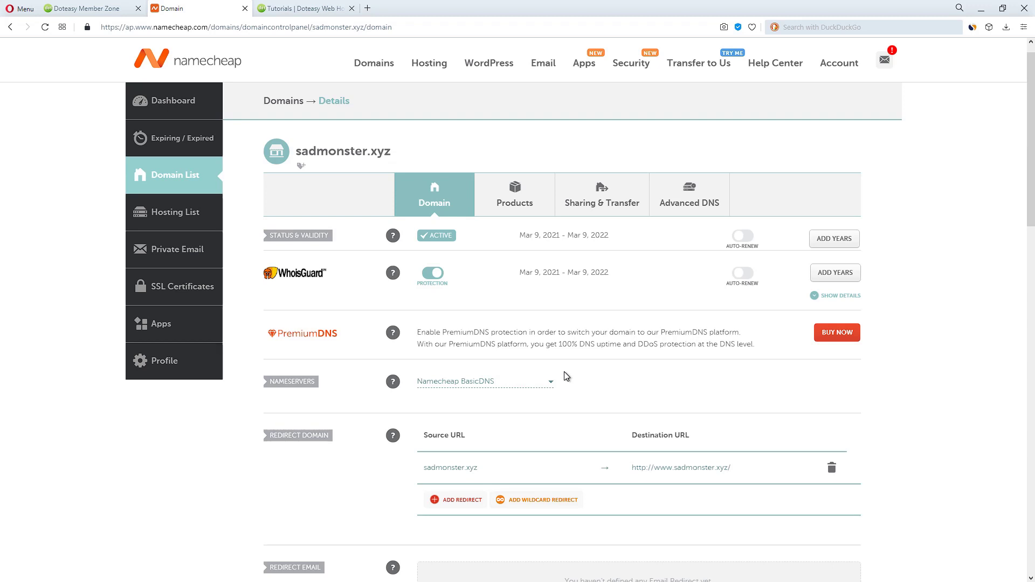
- Bring up the Doteasy tutorial listing DNS1.DOTEASY.COM and DNS2.DOTEASY.COM as nameservers
left_click(264, 7)
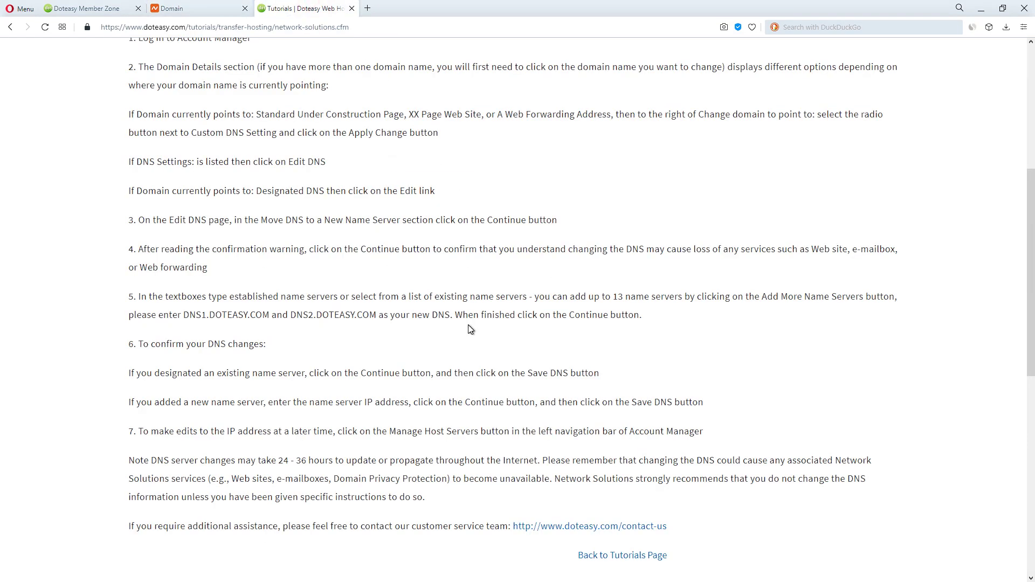
- Select the nameserver DNS1.DOTEASY.COM in the tutorial's step 5, then deselect it
left_click_drag(184, 316, 269, 316)
key("ctrl+c")
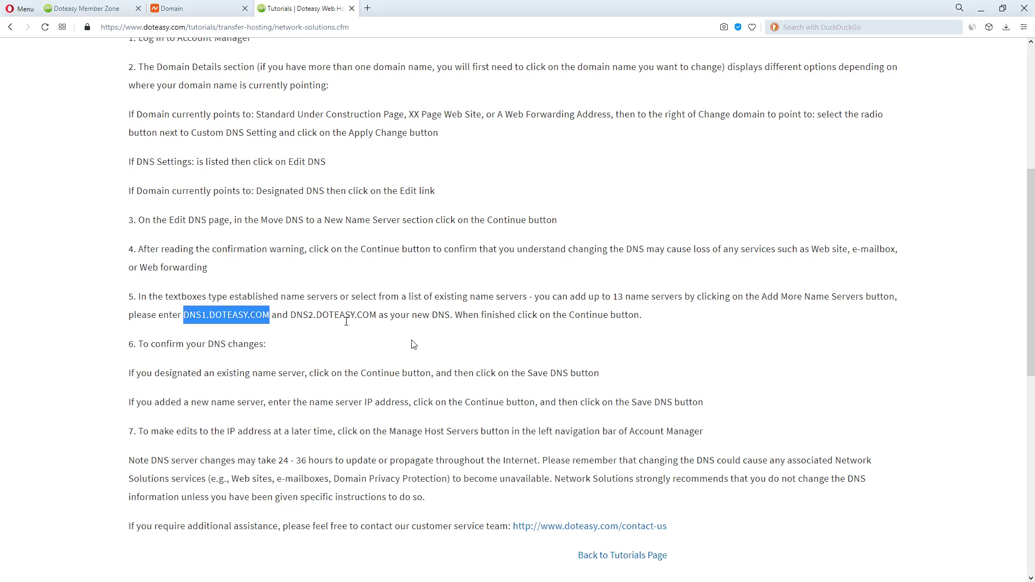
left_click(465, 349)
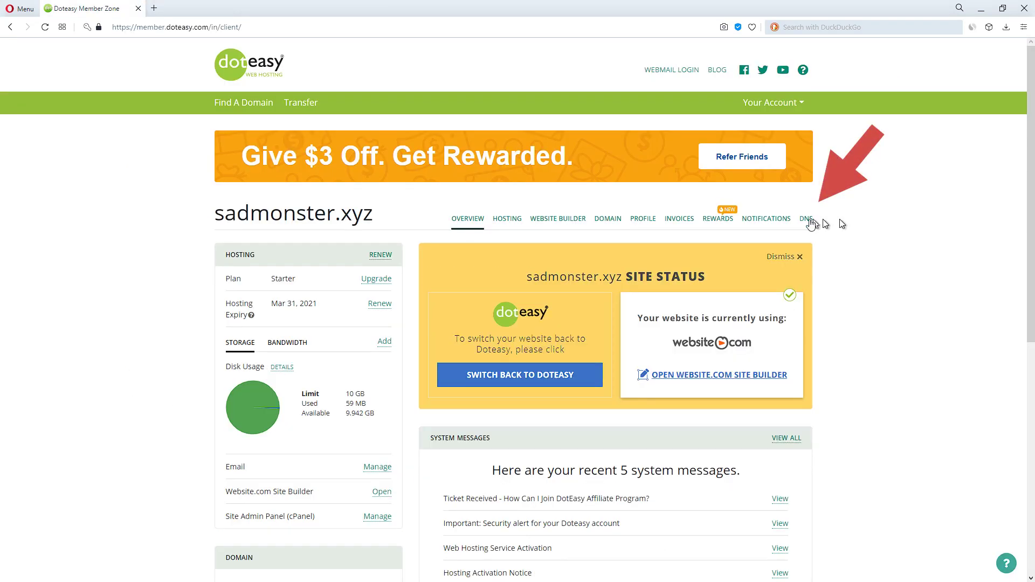
- Check and copy sadmonster.xyz's name servers listed on Doteasy's DNS tab
left_click(807, 221)
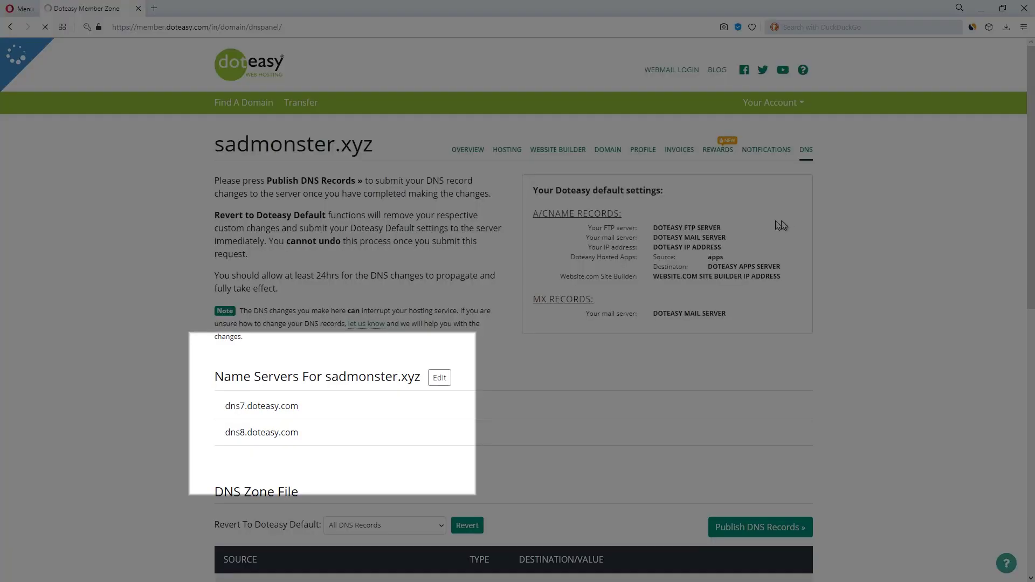
left_click_drag(202, 406, 306, 429)
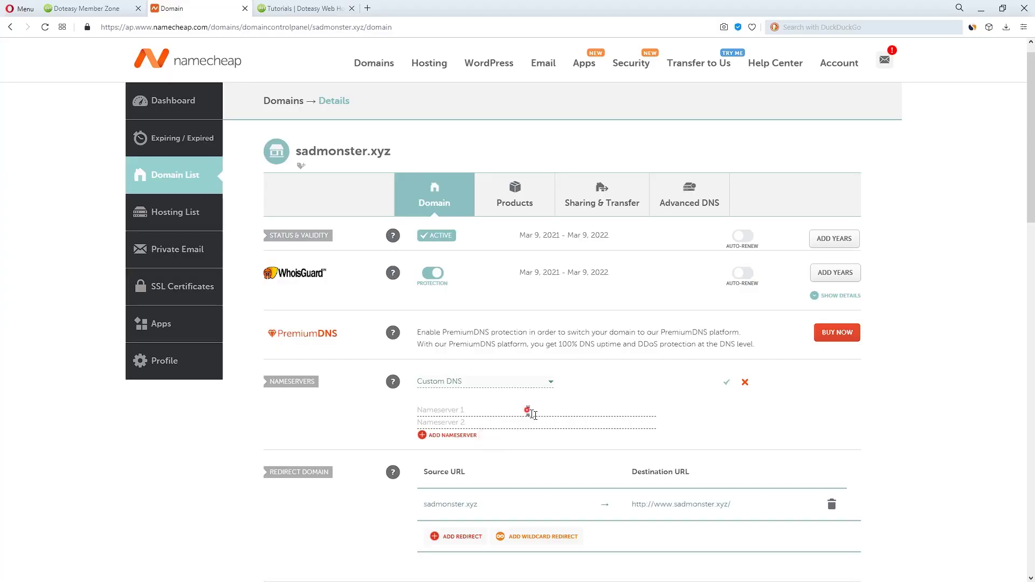
key("ctrl+v")
- Save DNS1.DOTEASY.COM and DNS2.DOTEASY.COM as Namecheap's custom nameservers
left_click(441, 424)
key("ctrl+v")
left_click(435, 424)
type("2")
left_click(727, 382)
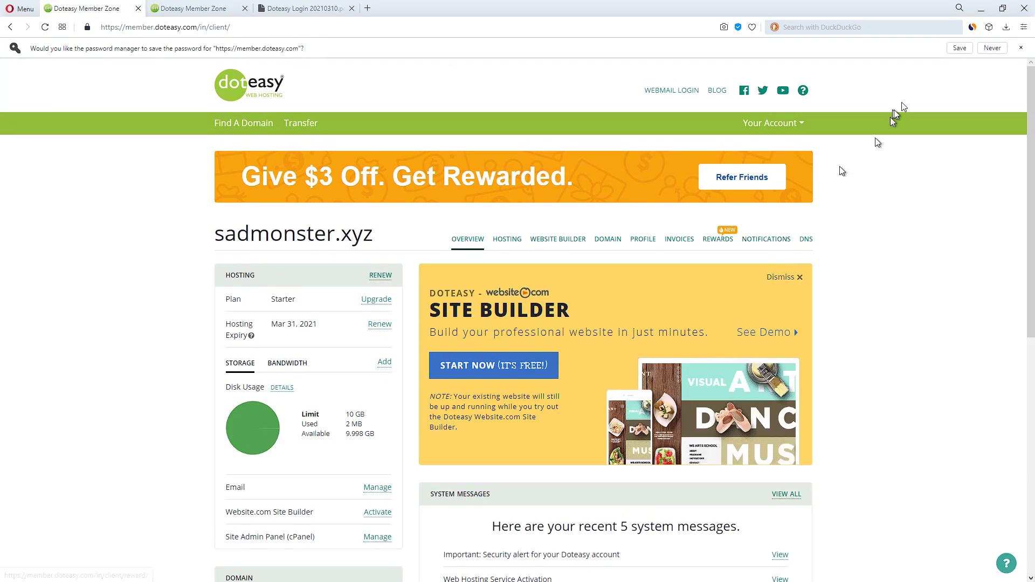
- Save the Doteasy password in the browser, then scroll the sadmonster.xyz overview and return to the top
left_click(953, 48)
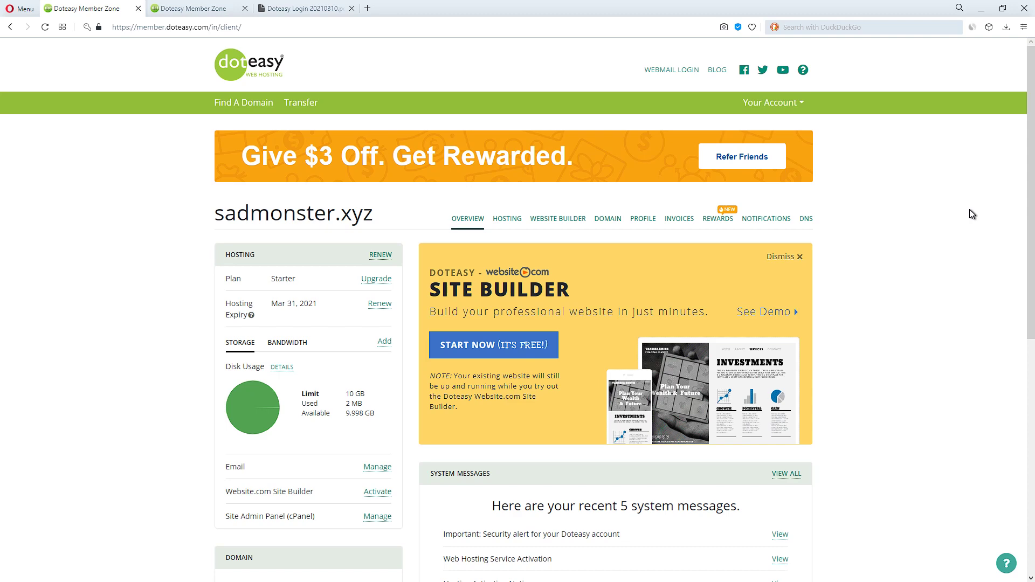
scroll(972, 214, "down", 2)
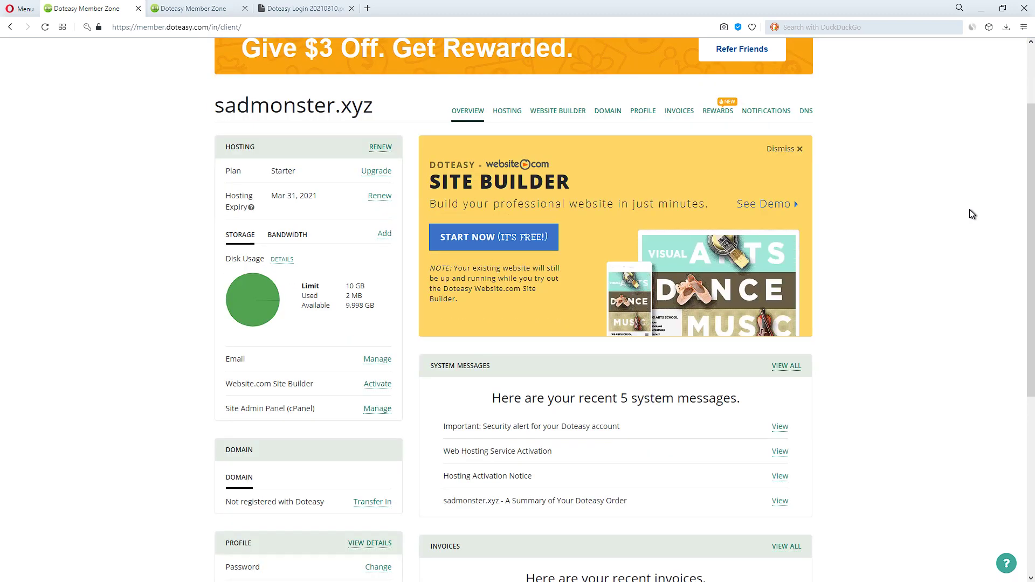
scroll(972, 214, "down", 1)
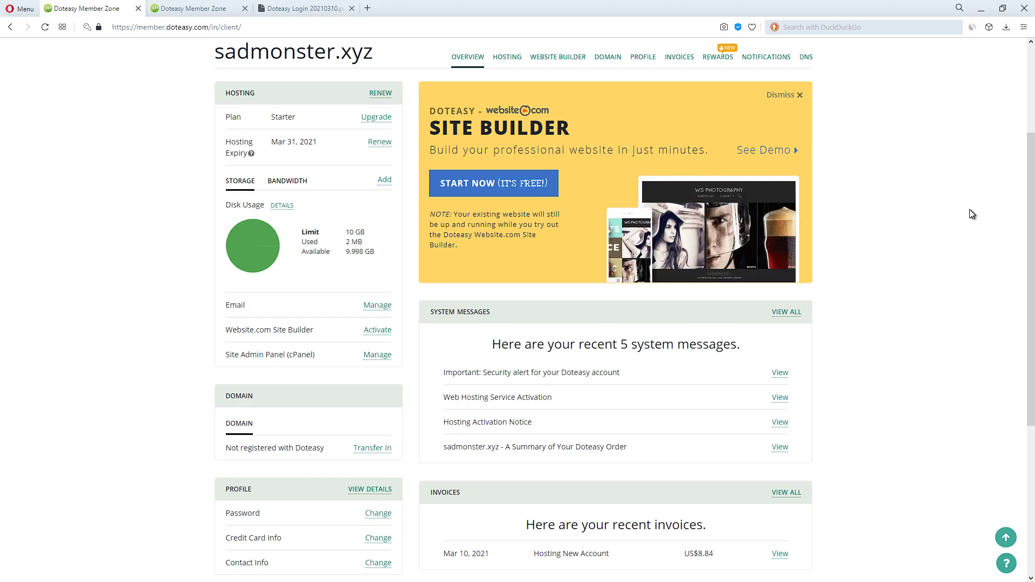
scroll(972, 214, "down", 3)
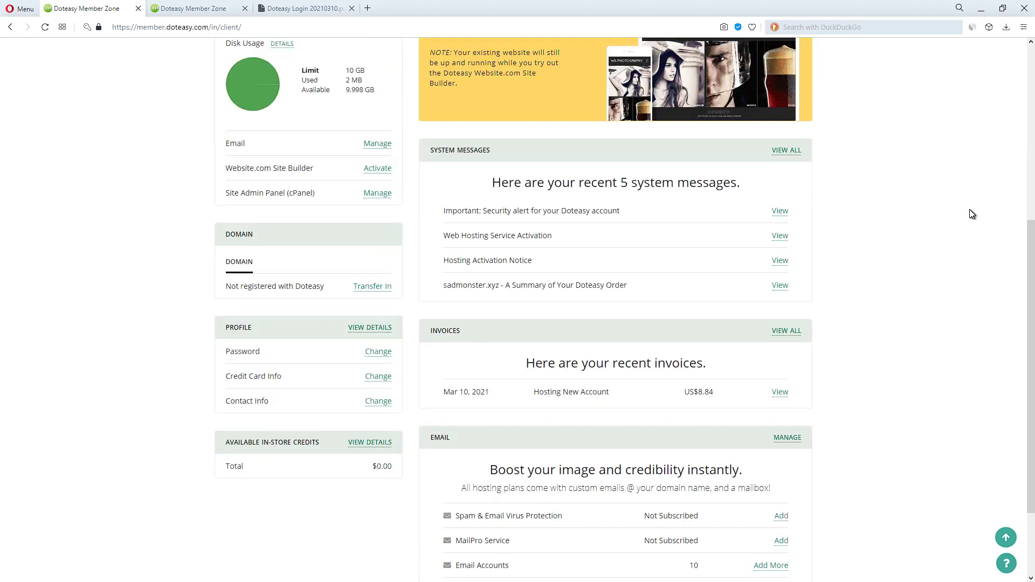
scroll(972, 214, "down", 1)
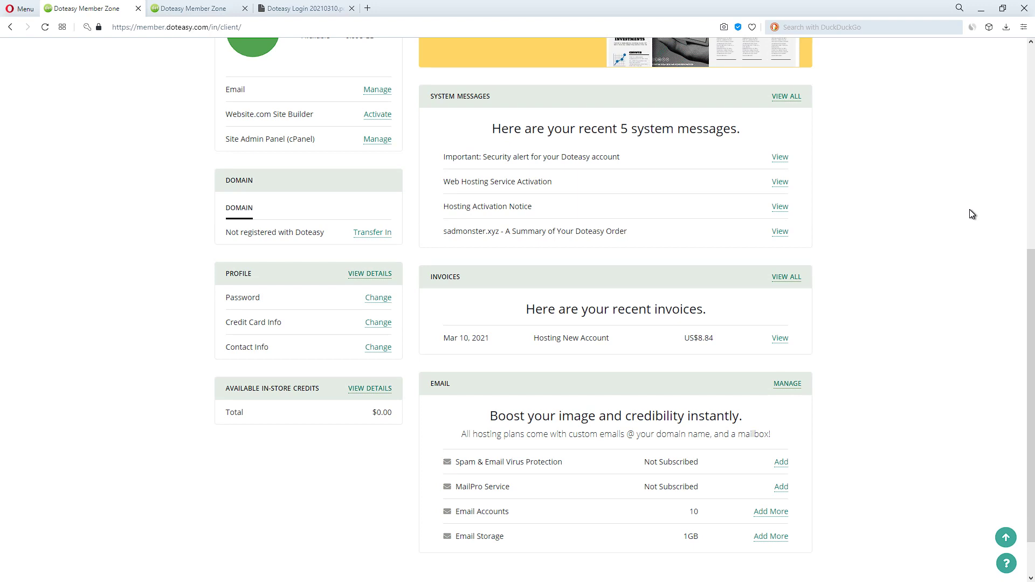
scroll(973, 214, "down", 1)
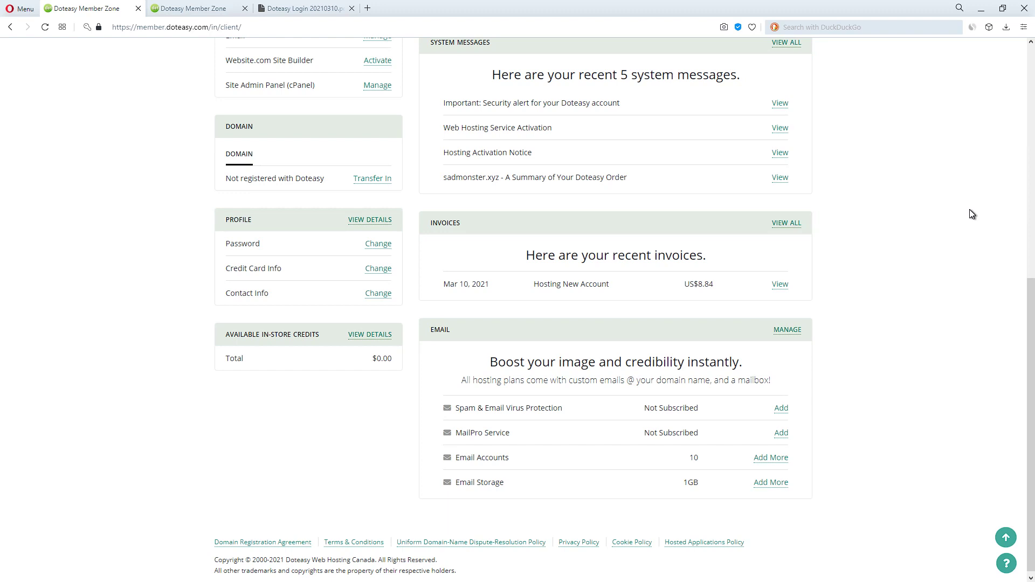
key("Home")
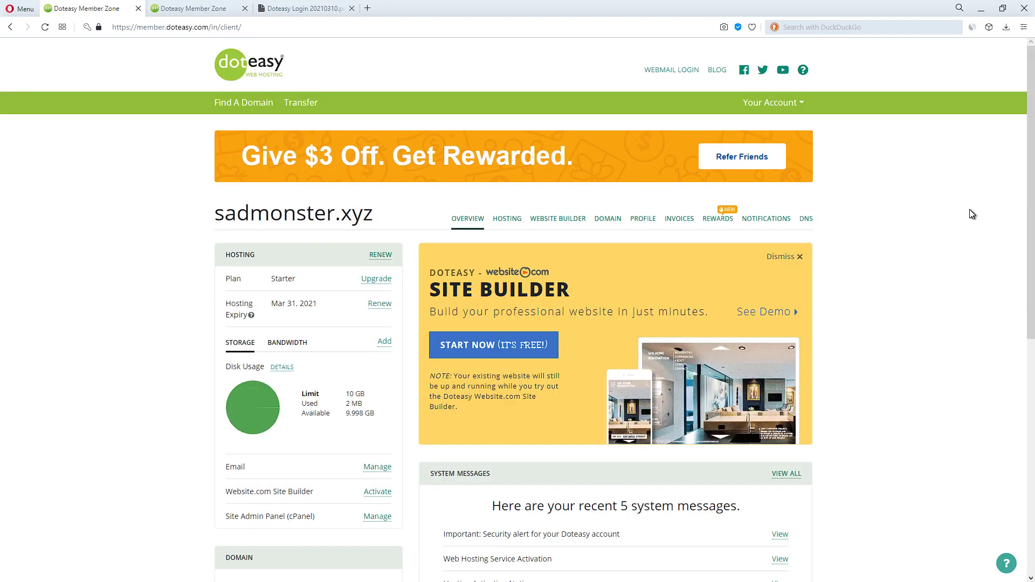
- Activate Website.com Site Builder for sadmonster.xyz and dismiss the Let's get started notice
left_click(384, 499)
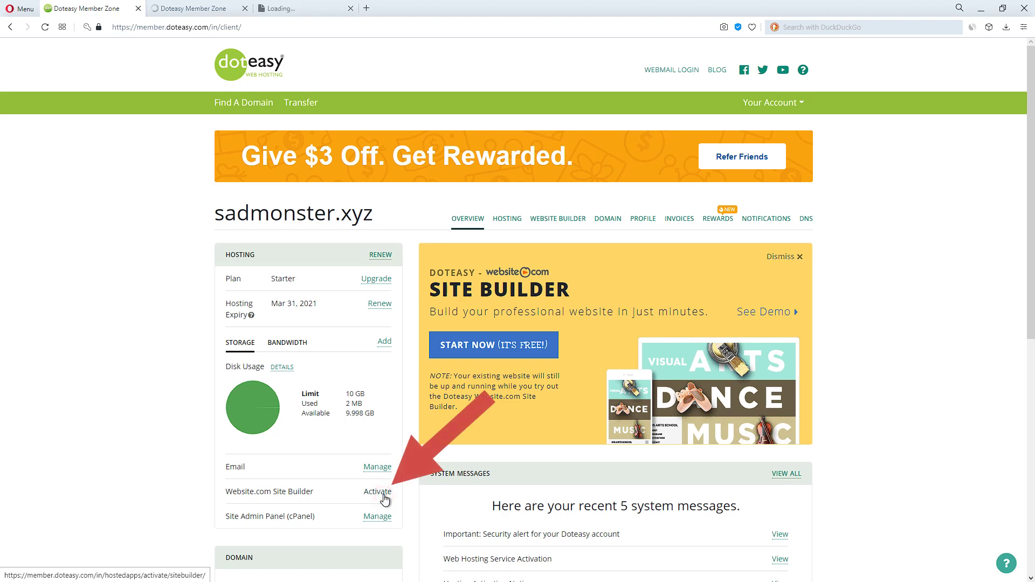
left_click(318, 16)
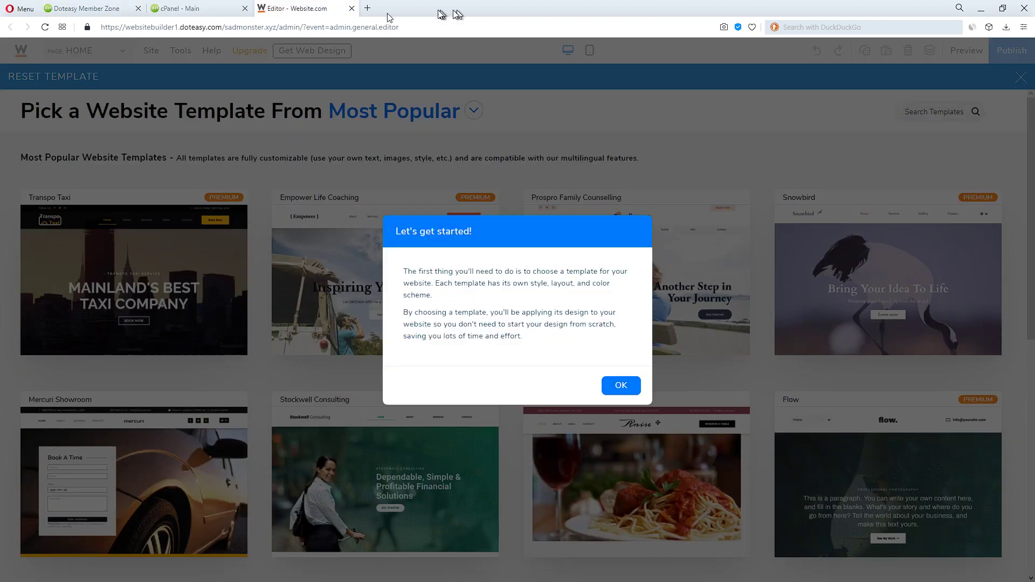
left_click(625, 395)
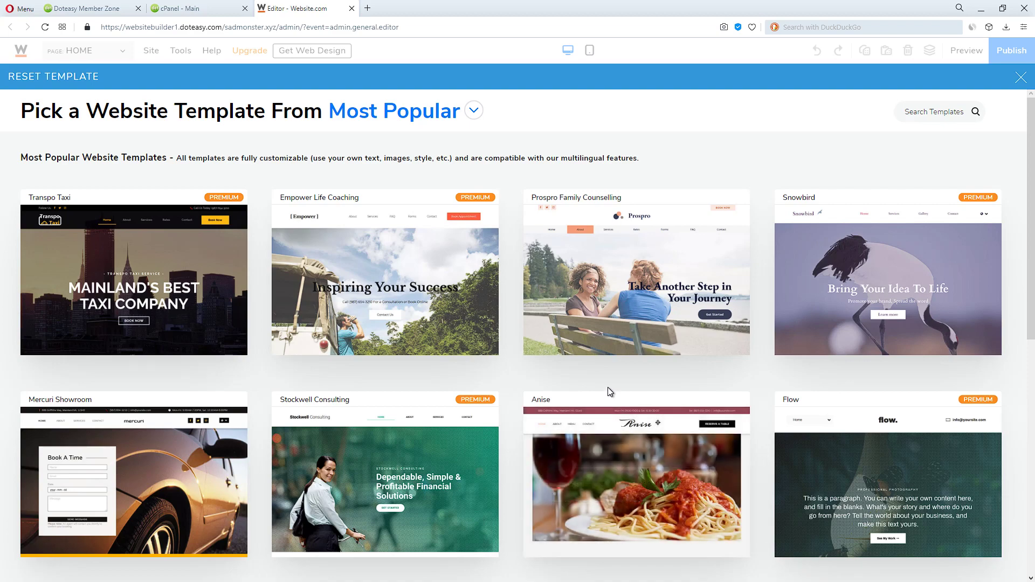
- Select the Small Paws Grooming template and choose Use Template
scroll(599, 386, "down", 5)
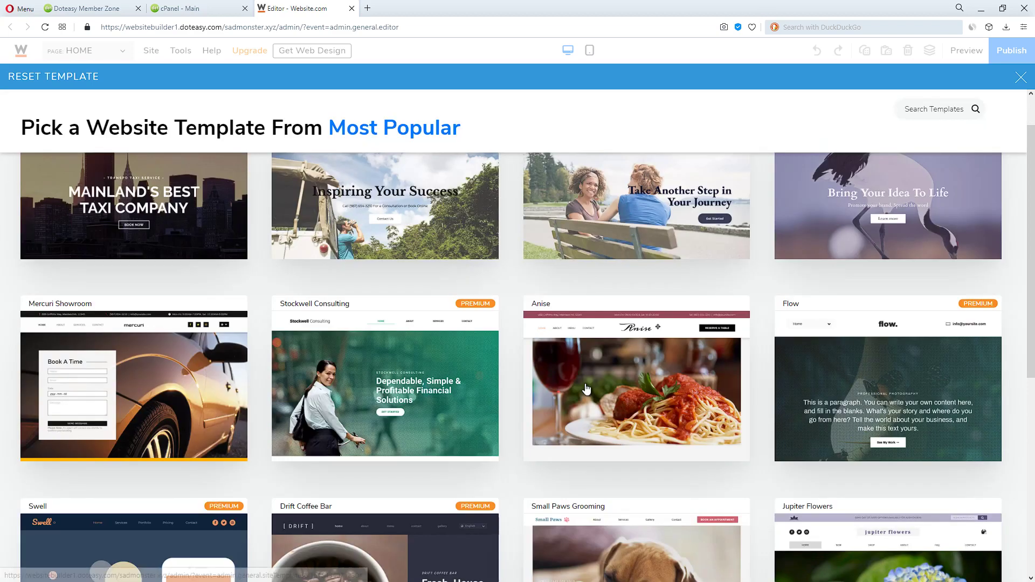
scroll(577, 384, "down", 1)
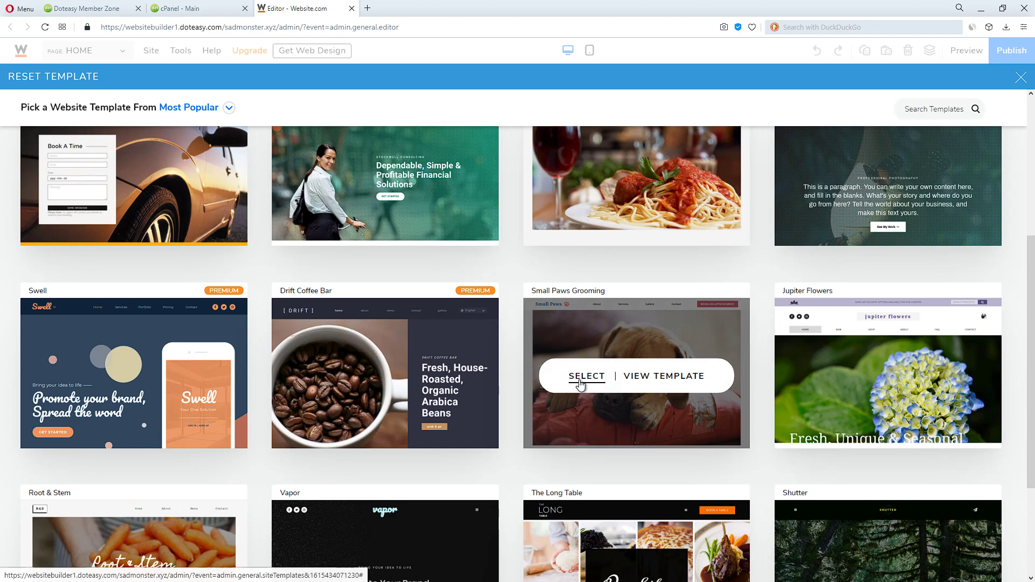
left_click(580, 382)
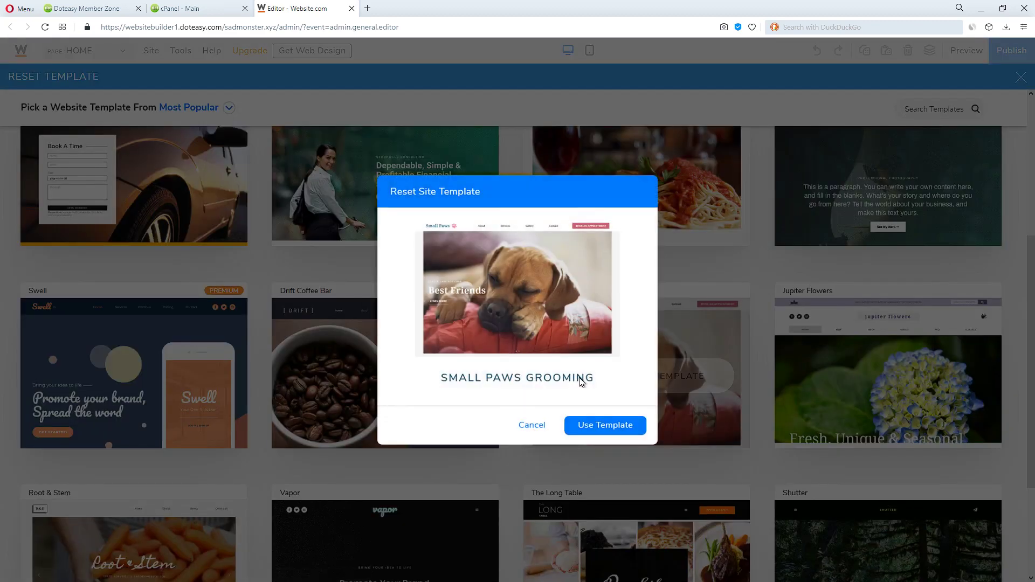
left_click(582, 426)
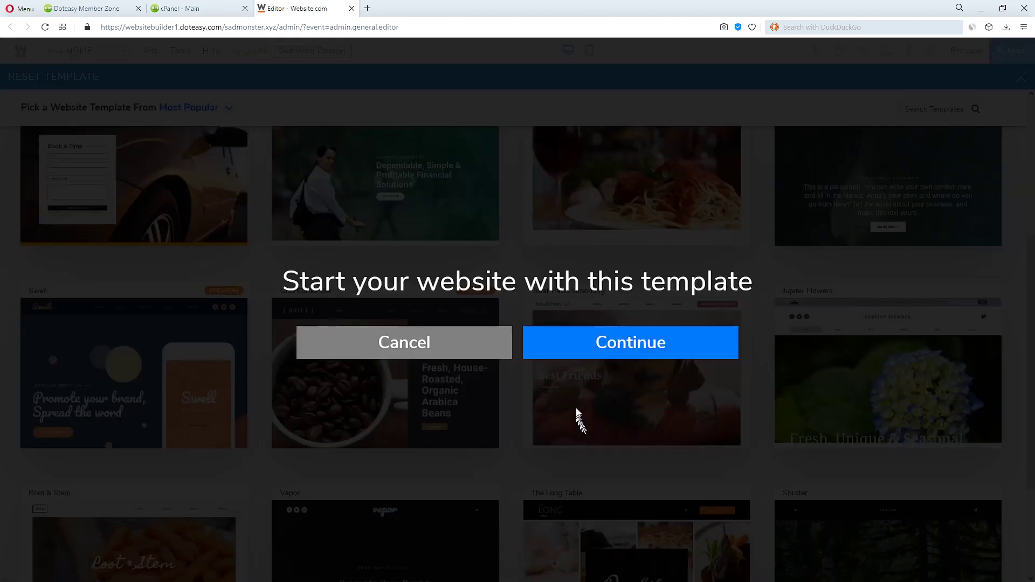
- Start the site from Small Paws Grooming and finish all four steps of the editor tour
left_click(588, 347)
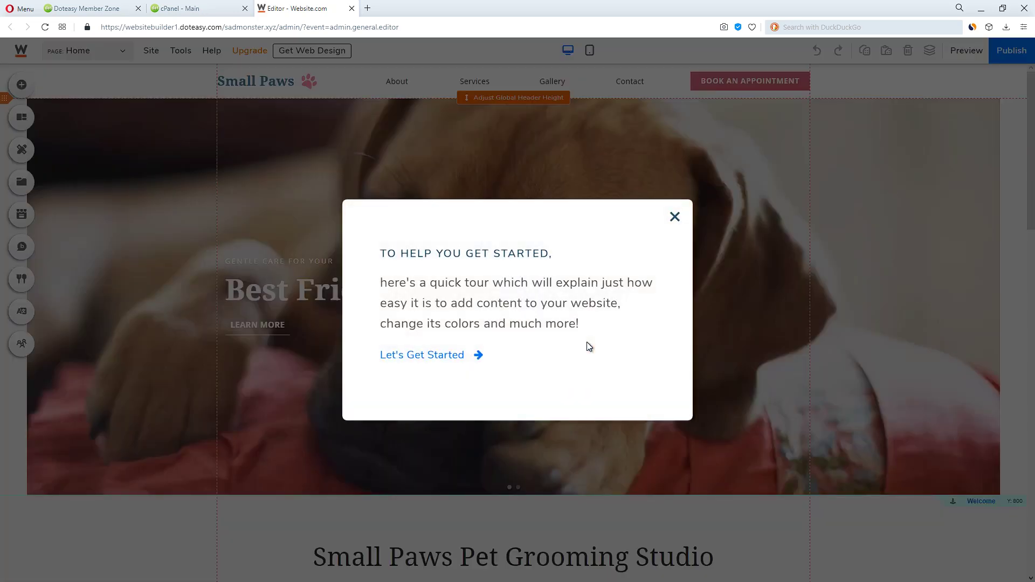
left_click(481, 356)
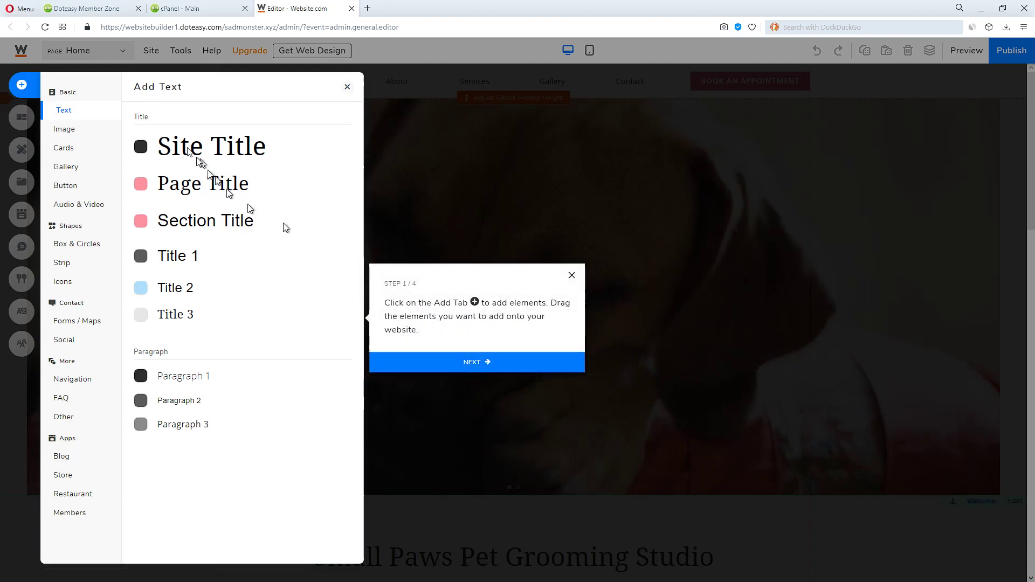
left_click(439, 362)
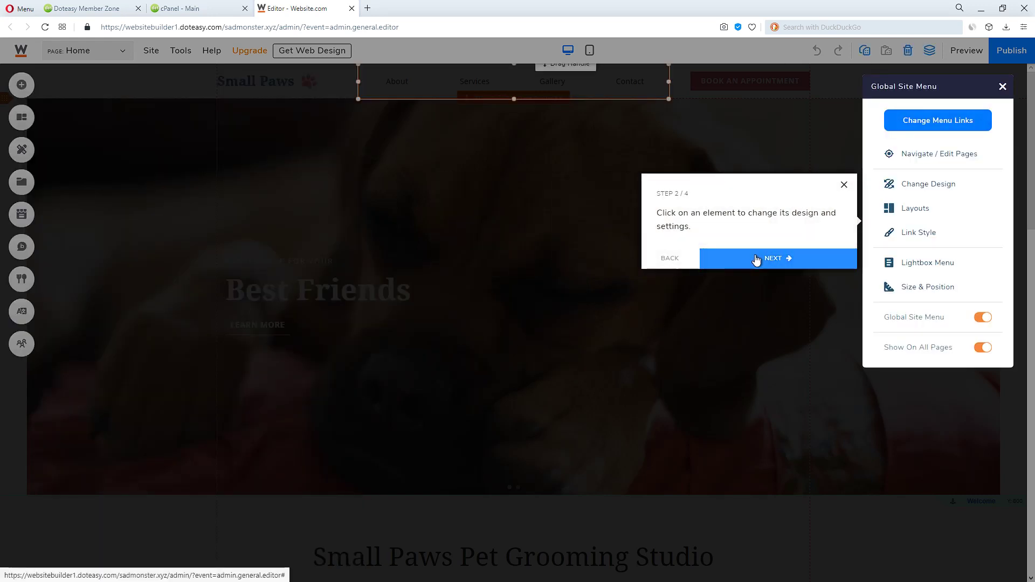
left_click(755, 259)
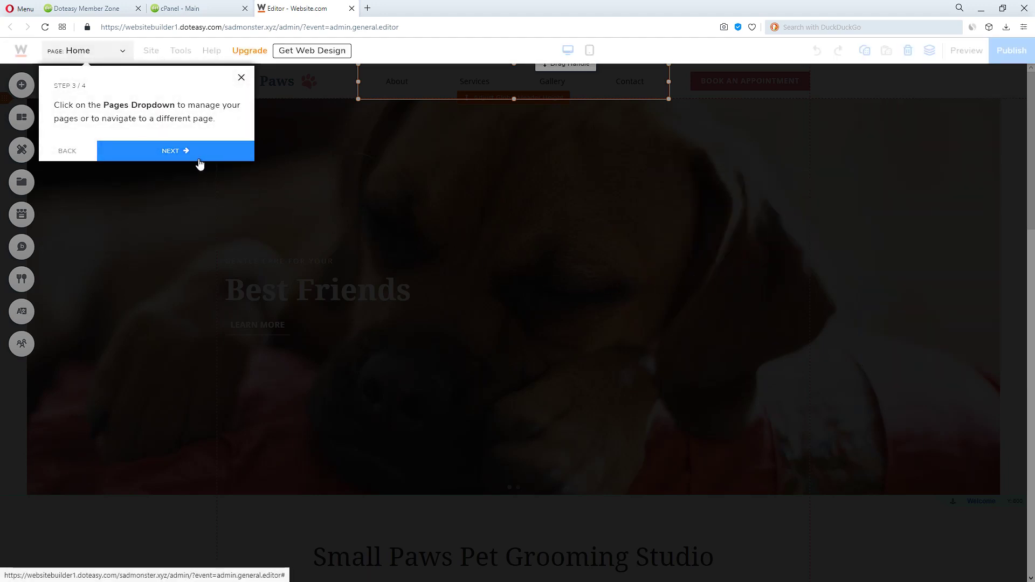
left_click(199, 157)
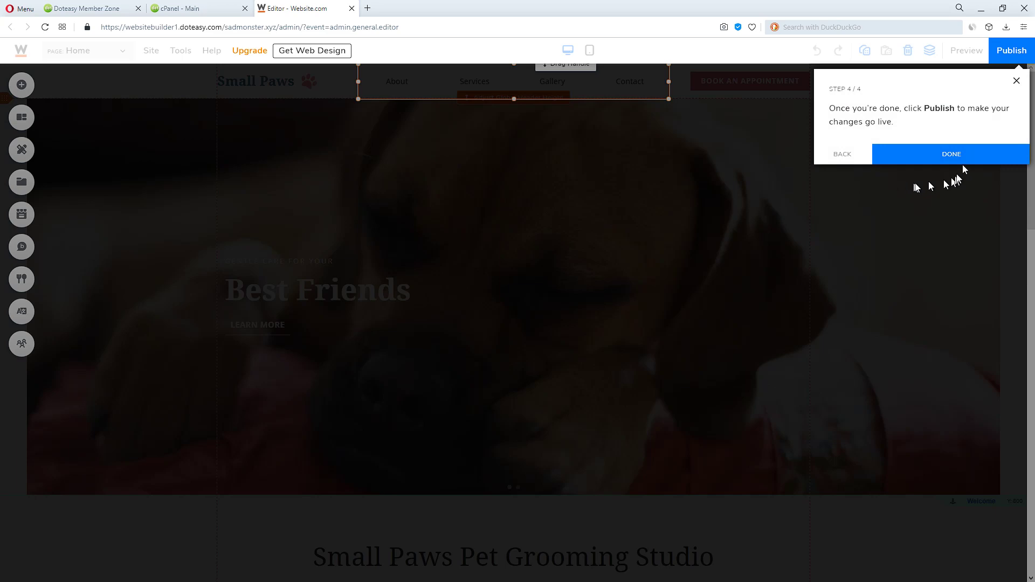
left_click(964, 155)
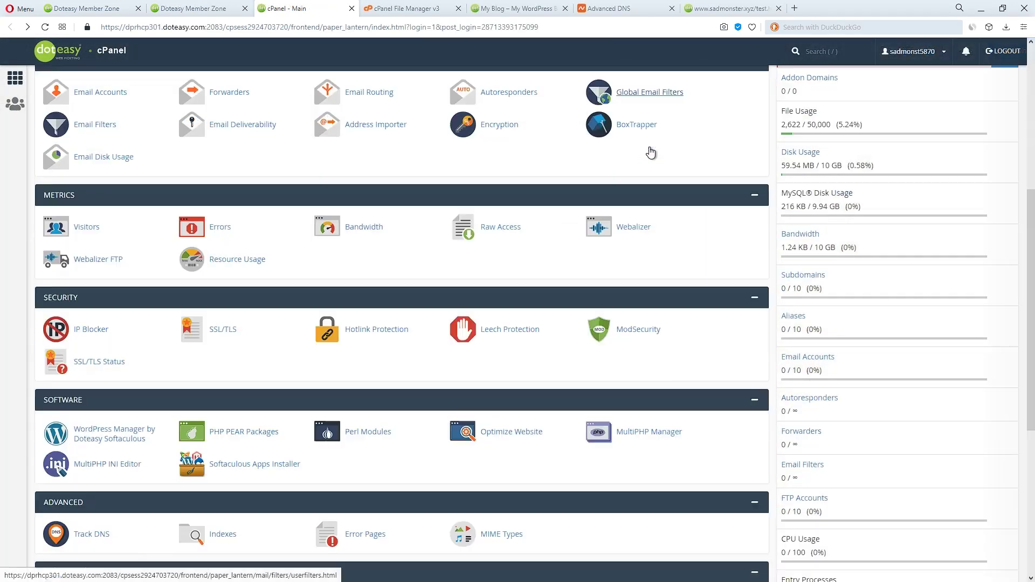
- On cPanel's SSL/TLS Status page, select all 8 sadmonster.xyz domains and run AutoSSL
scroll(620, 161, "down", 3)
middle_click(100, 254)
left_click(393, 8)
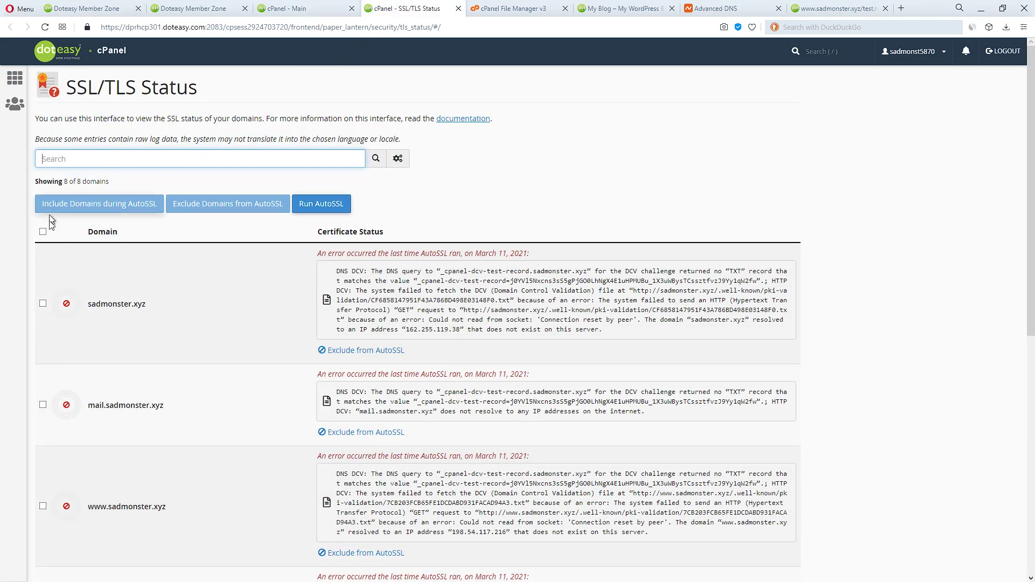
left_click(43, 231)
left_click(346, 205)
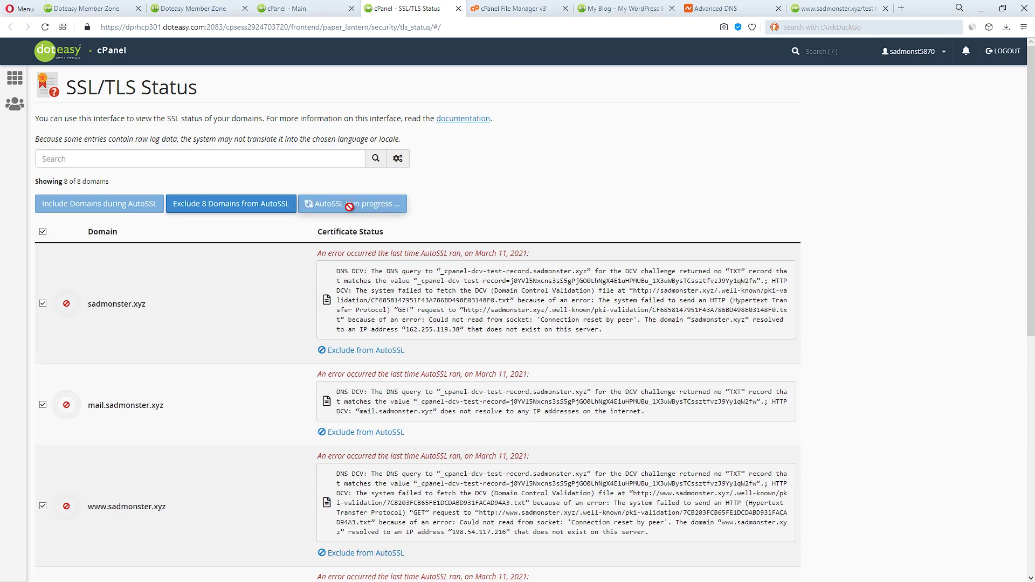